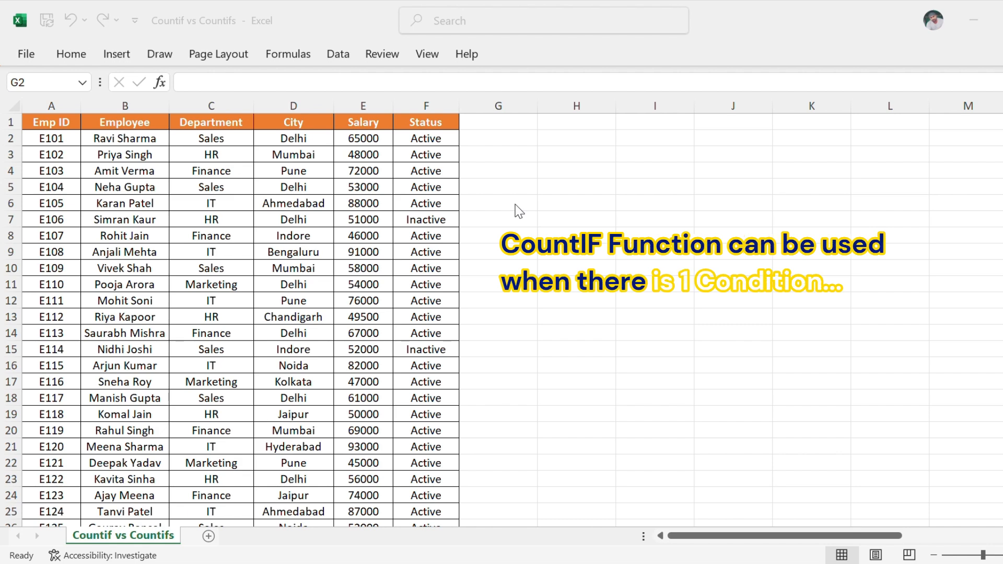
Select the rows of HR department employees one by one, rows 3, 7 and 13, to examine their records.
{"action": "left_click", "coordinate": [124, 155]}
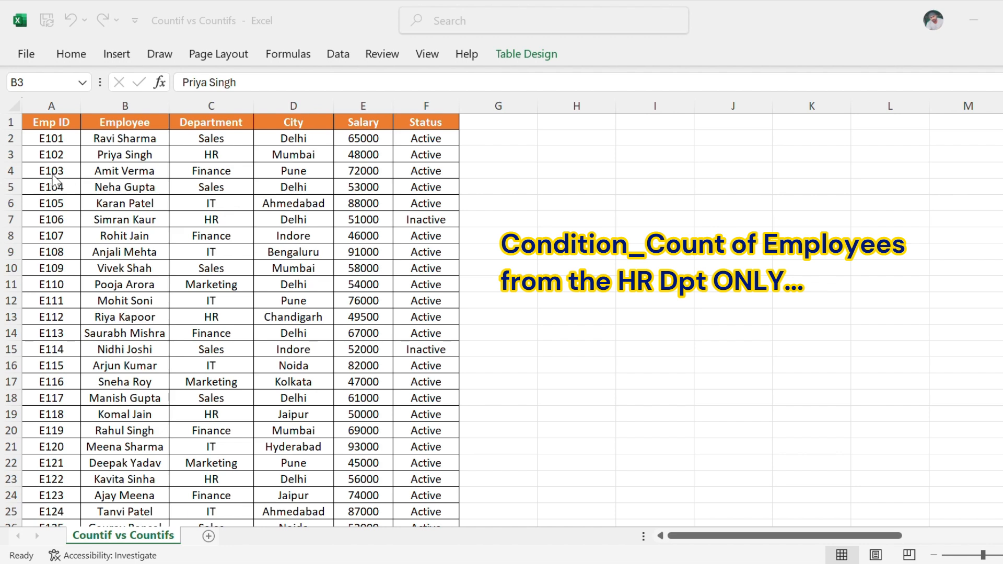
{"action": "left_click", "coordinate": [11, 154]}
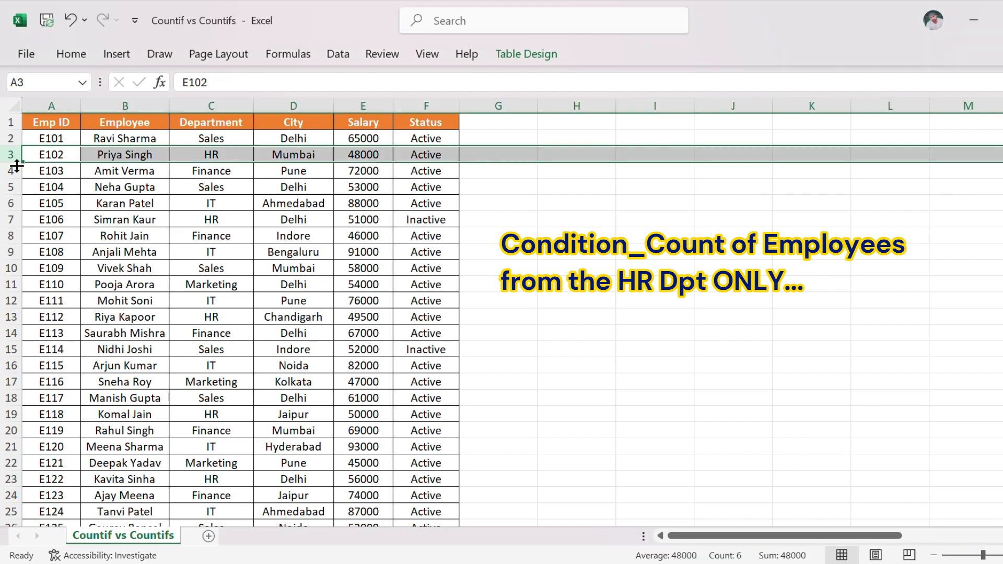
{"action": "left_click", "coordinate": [10, 219], "text": "ctrl"}
{"action": "left_click", "coordinate": [12, 317], "text": "ctrl"}
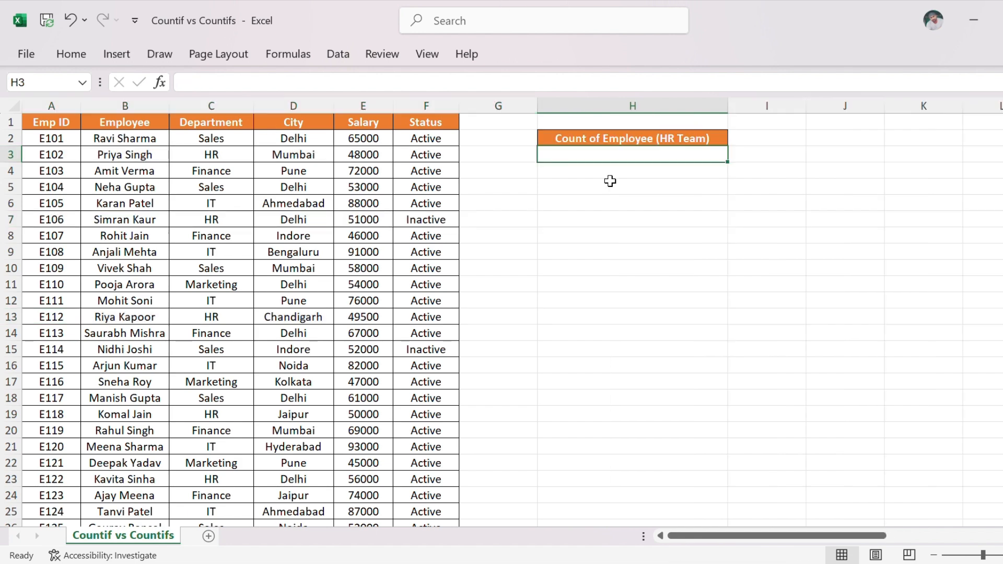
Enter the formula =COUNTIF(C:C,"HR") in cell H3 to count the HR department employees.
{"action": "type", "text": "=c"}
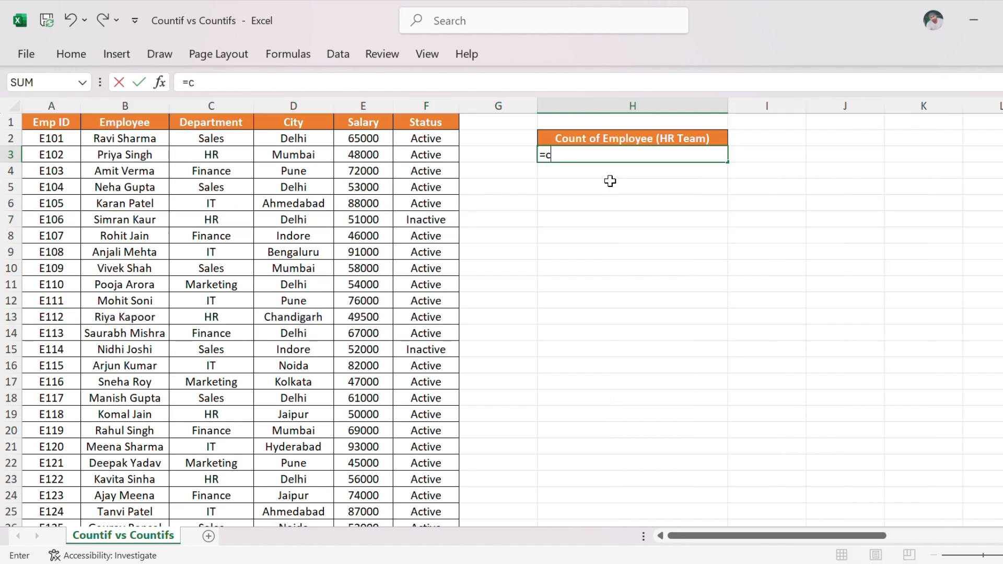
{"action": "type", "text": "ountif"}
{"action": "key", "text": "Tab"}
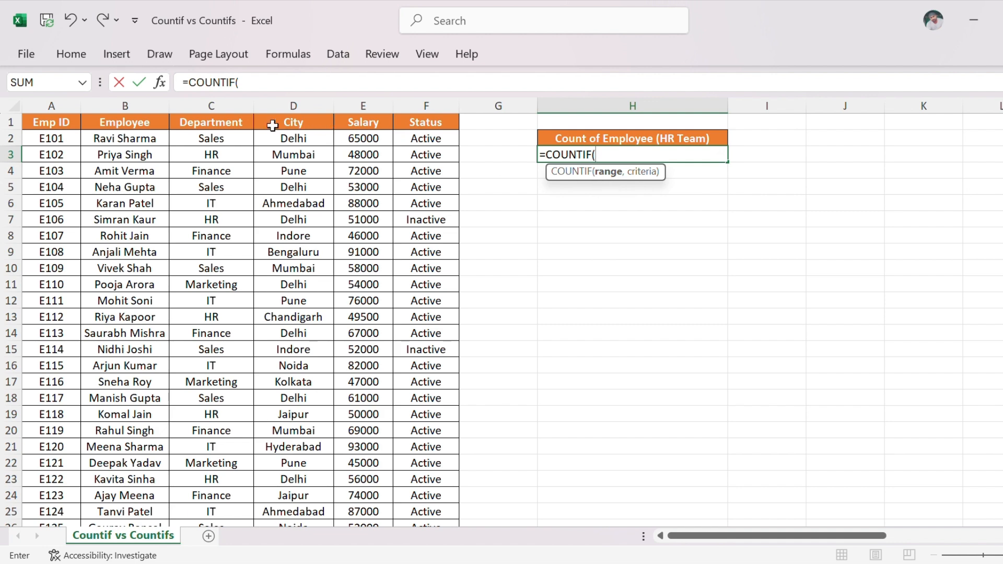
{"action": "left_click", "coordinate": [223, 102]}
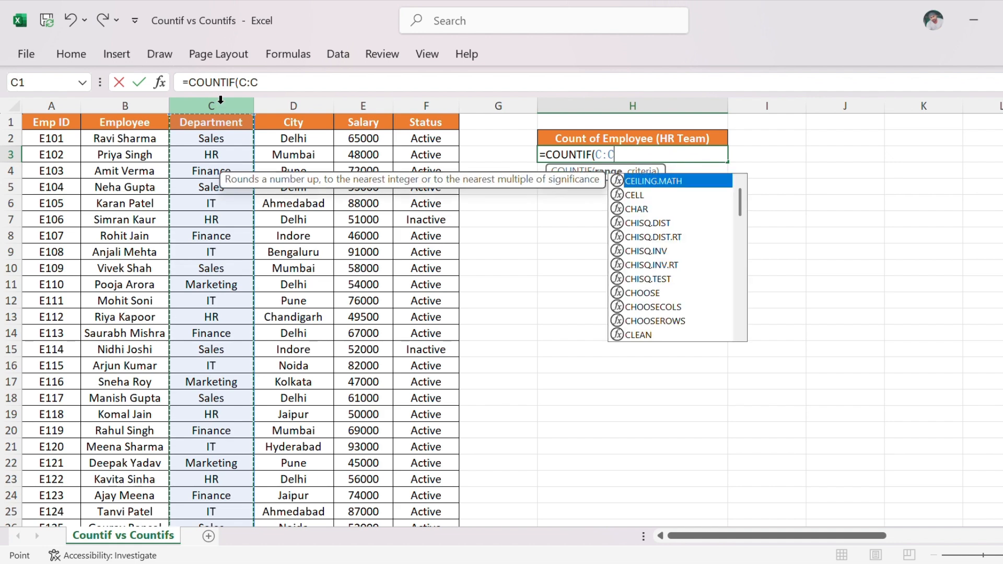
{"action": "type", "text": ","}
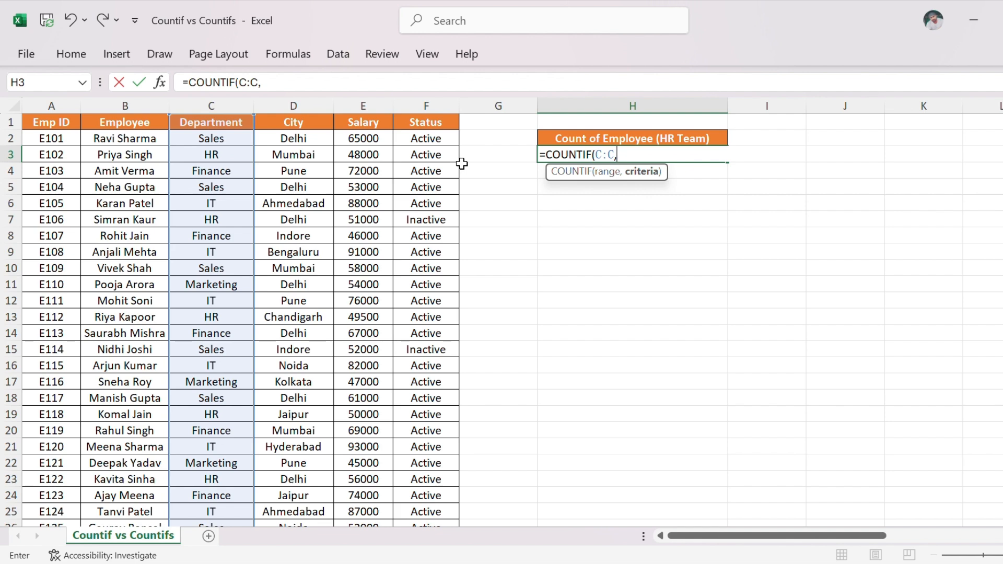
{"action": "type", "text": "HR\""}
{"action": "key", "text": "ctrl+Return"}
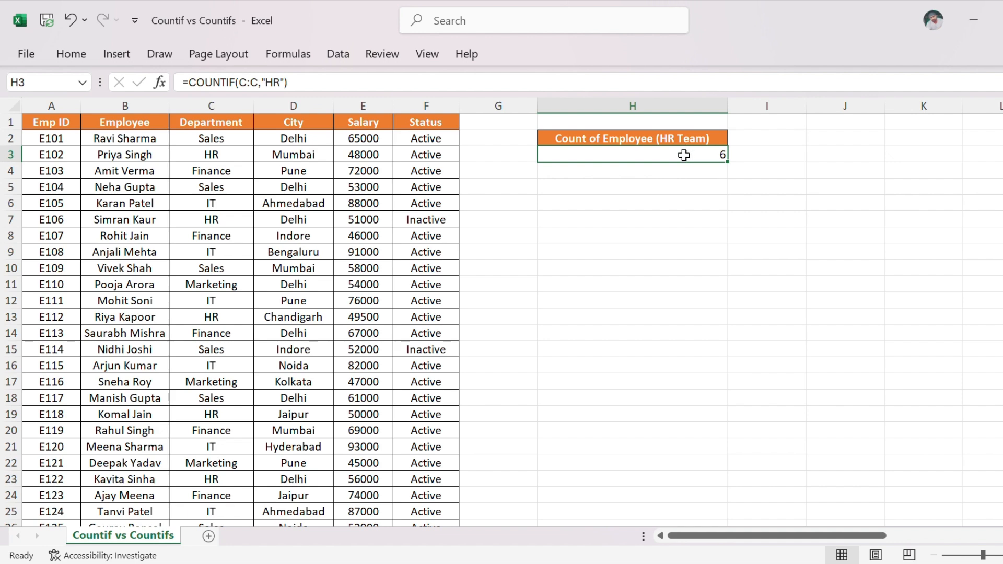
Turn on filters for the table's header row and filter the Department column to show only HR.
{"action": "left_click", "coordinate": [53, 123]}
{"action": "key", "text": "ctrl+shift+Right"}
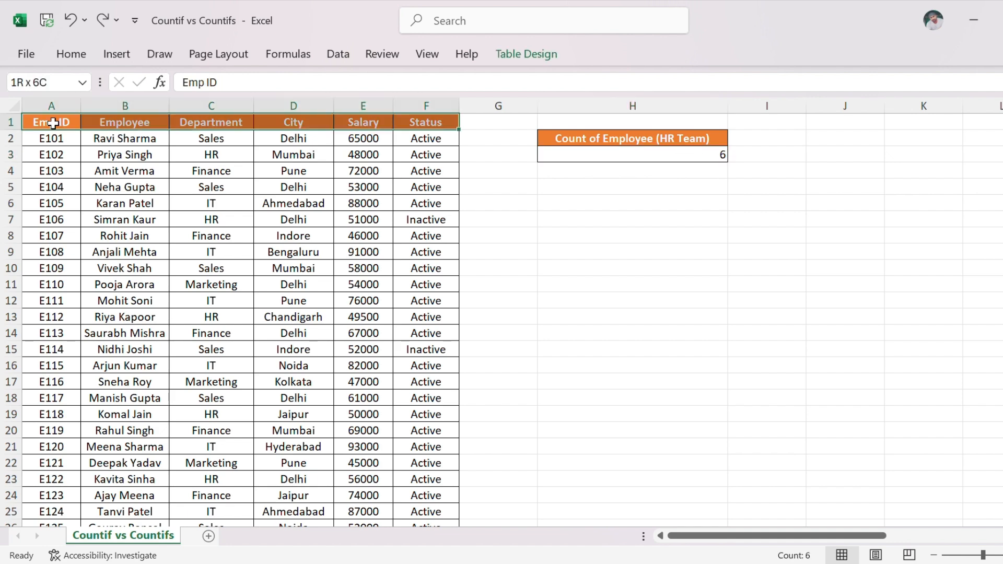
{"action": "key", "text": "ctrl+shift+l"}
{"action": "key", "text": "Right"}
{"action": "key", "text": "Right"}
{"action": "key", "text": "Right"}
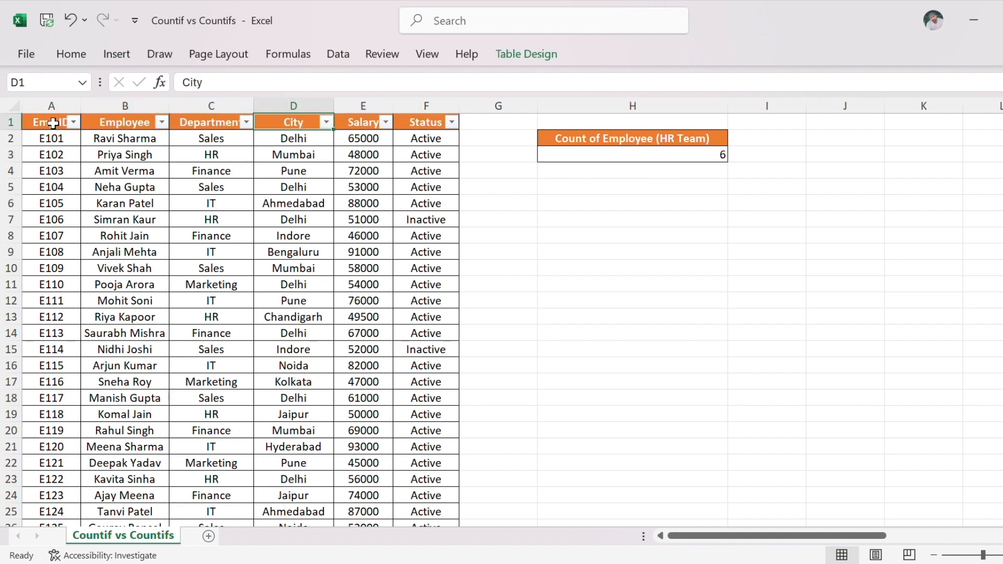
{"action": "key", "text": "Left"}
{"action": "key", "text": "alt+Down"}
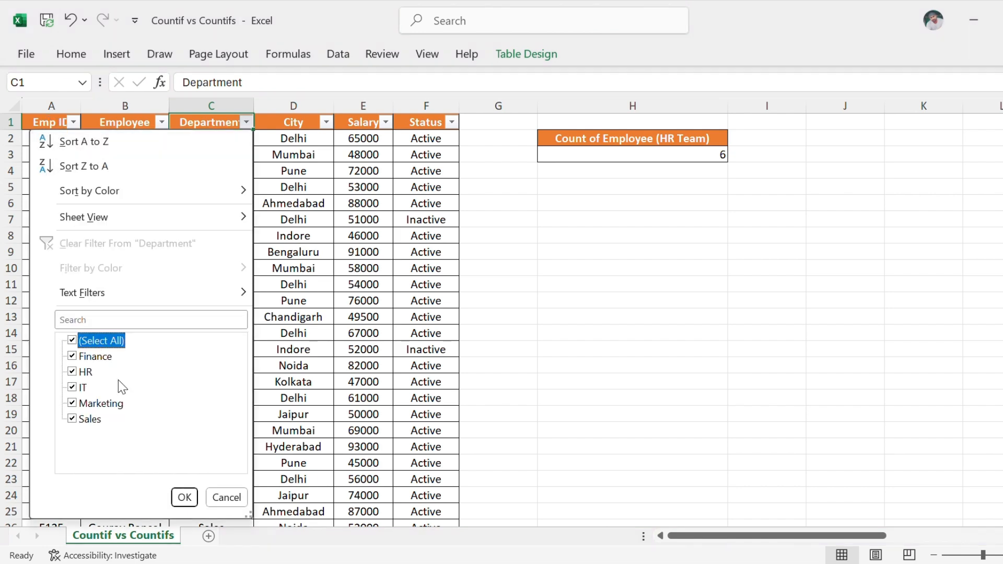
{"action": "left_click", "coordinate": [73, 340]}
{"action": "left_click", "coordinate": [76, 374]}
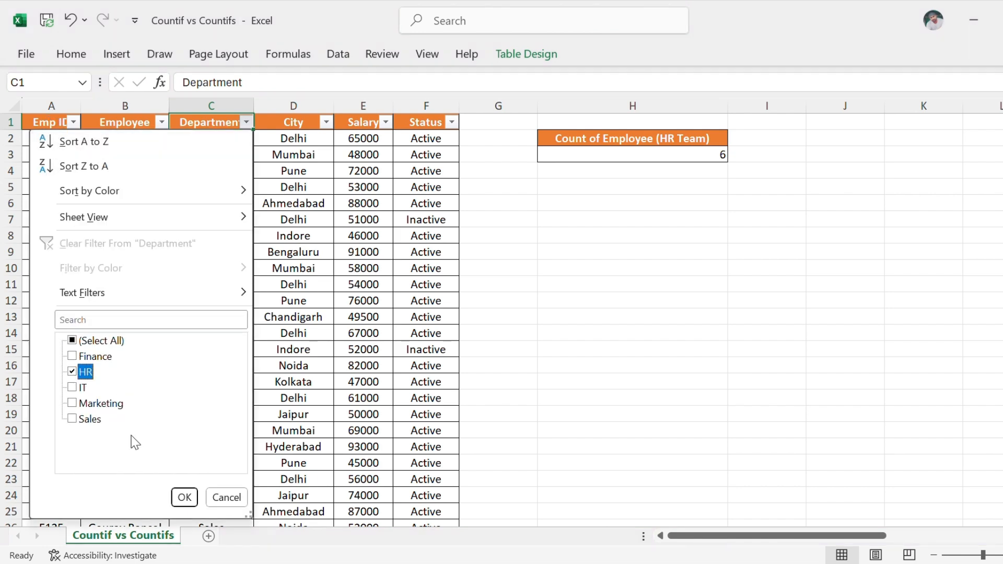
{"action": "left_click", "coordinate": [184, 497]}
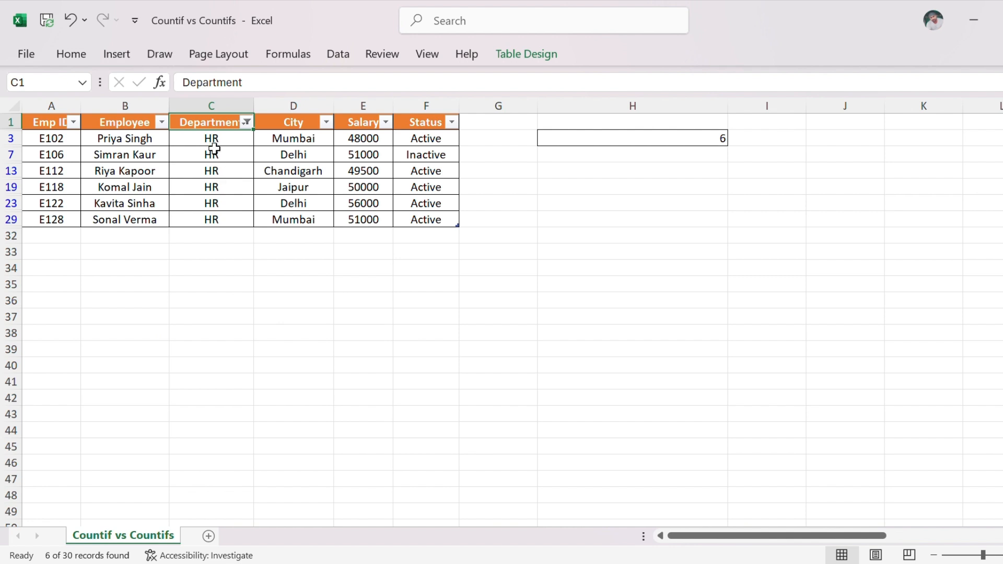
Select the filtered HR cells in the Department column to check their count, and remove the filters from the table.
{"action": "key", "text": "Down"}
{"action": "key", "text": "ctrl+shift+Down"}
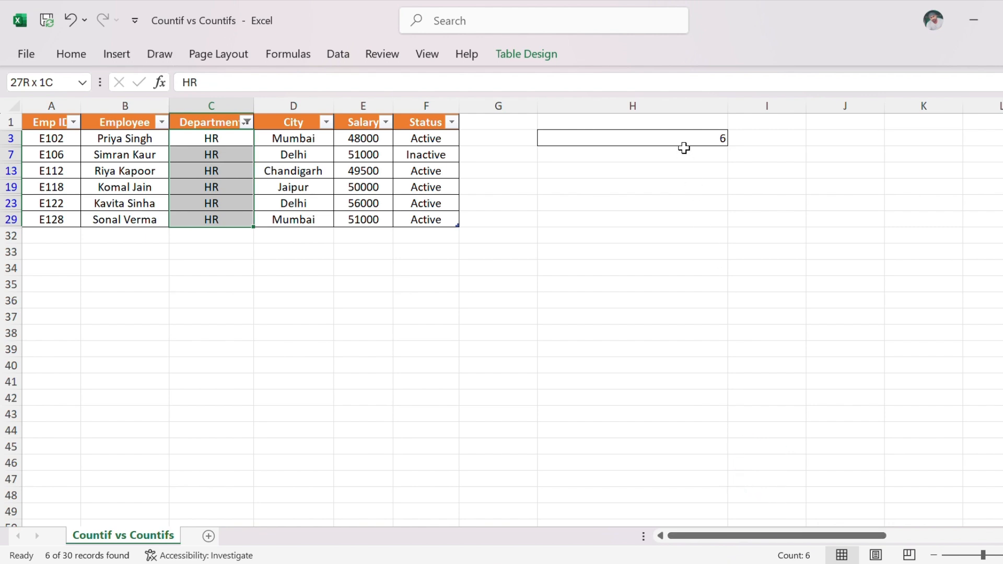
{"action": "key", "text": "ctrl+shift+l"}
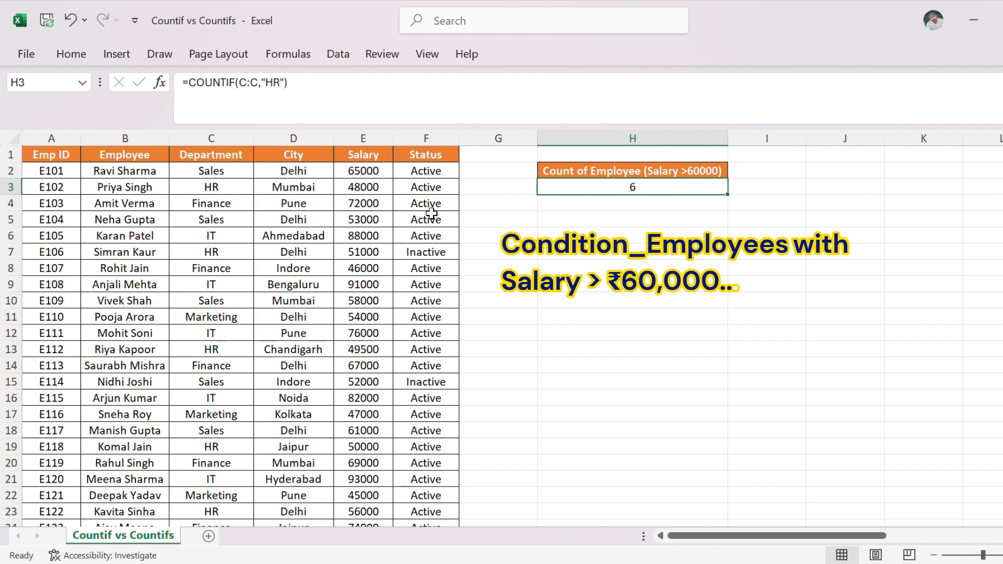
Change the range of the COUNTIF formula in H3 to the Salary column, E:E.
{"action": "left_click", "coordinate": [260, 84]}
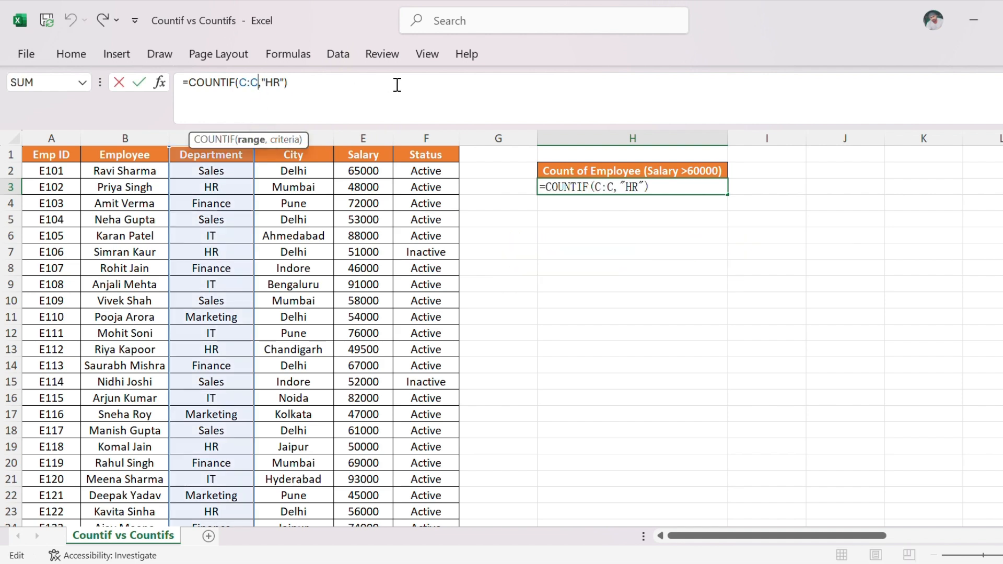
{"action": "key", "text": "BackSpace"}
{"action": "key", "text": "BackSpace"}
{"action": "key", "text": "BackSpace"}
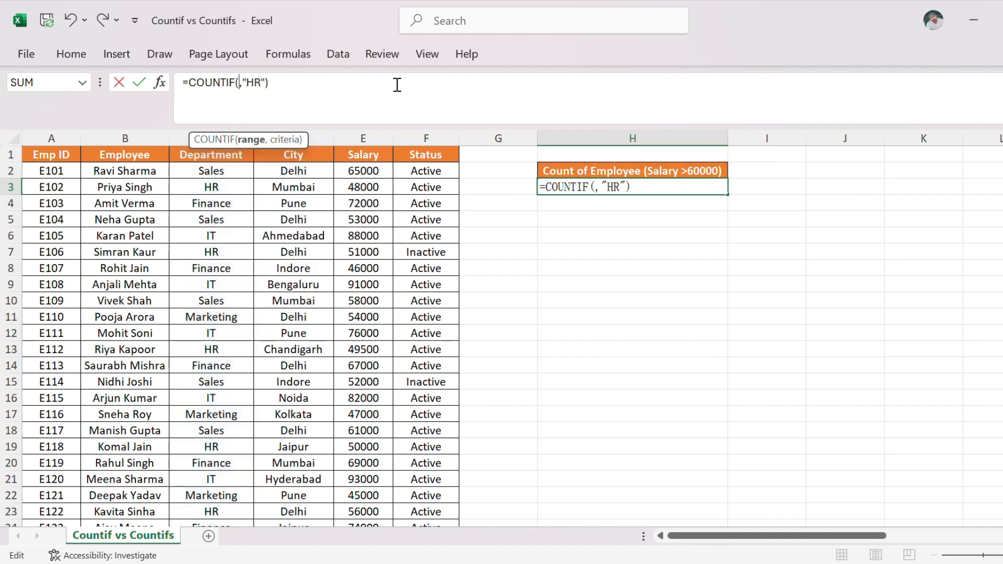
{"action": "left_click", "coordinate": [364, 137]}
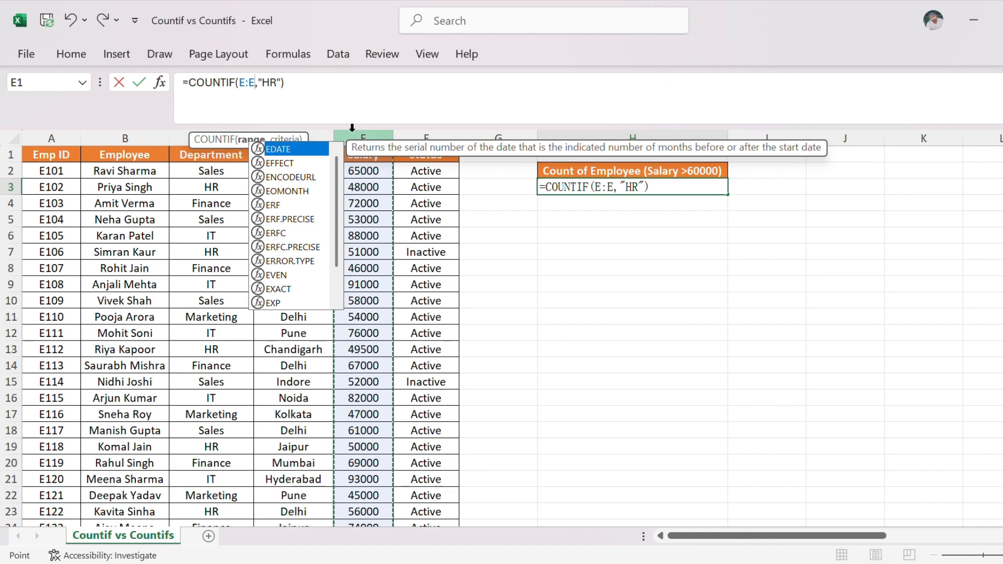
Set the COUNTIF criterion in H3 to ">60000" and commit the formula.
{"action": "left_click", "coordinate": [277, 82]}
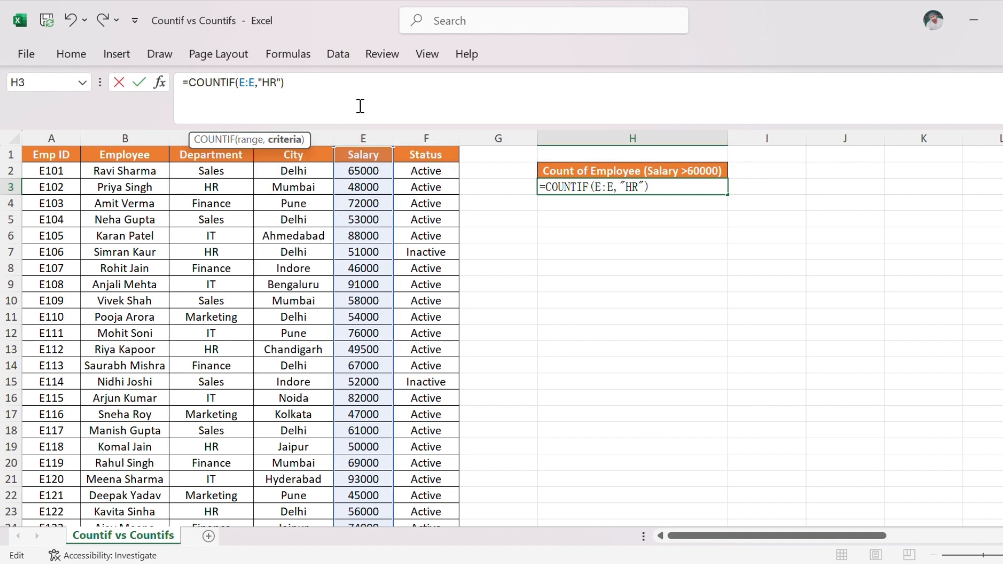
{"action": "key", "text": "BackSpace"}
{"action": "key", "text": "BackSpace"}
{"action": "type", "text": ">60000"}
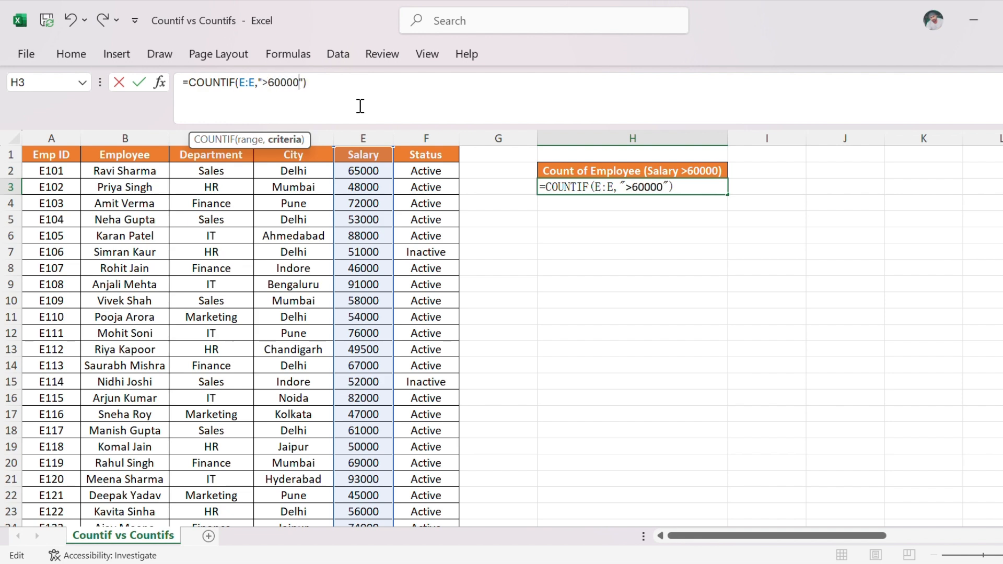
{"action": "key", "text": "Return"}
{"action": "key", "text": "Up"}
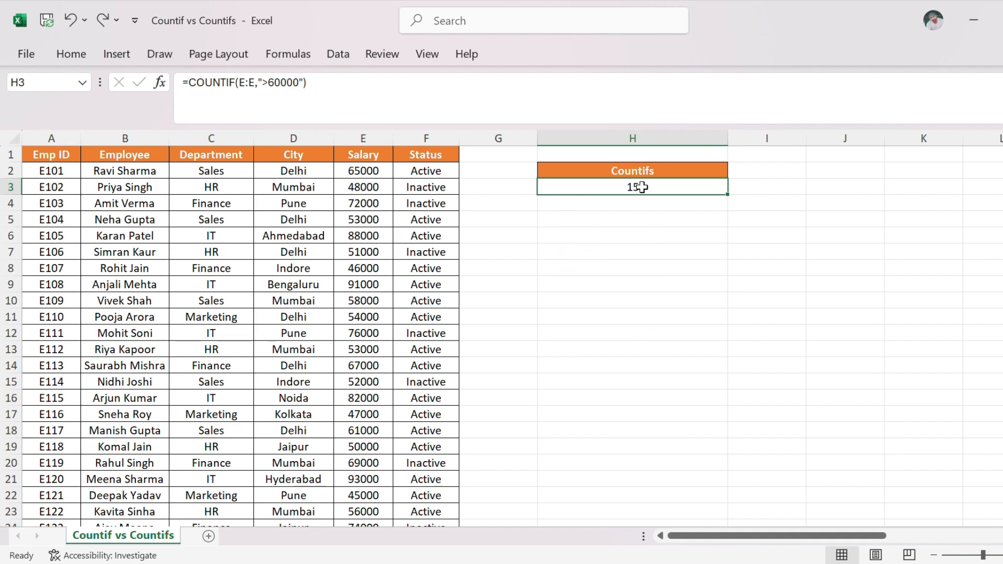
Clear H3 and start a COUNTIFS formula there with the first condition C:C,"HR" for the department.
{"action": "key", "text": "Delete"}
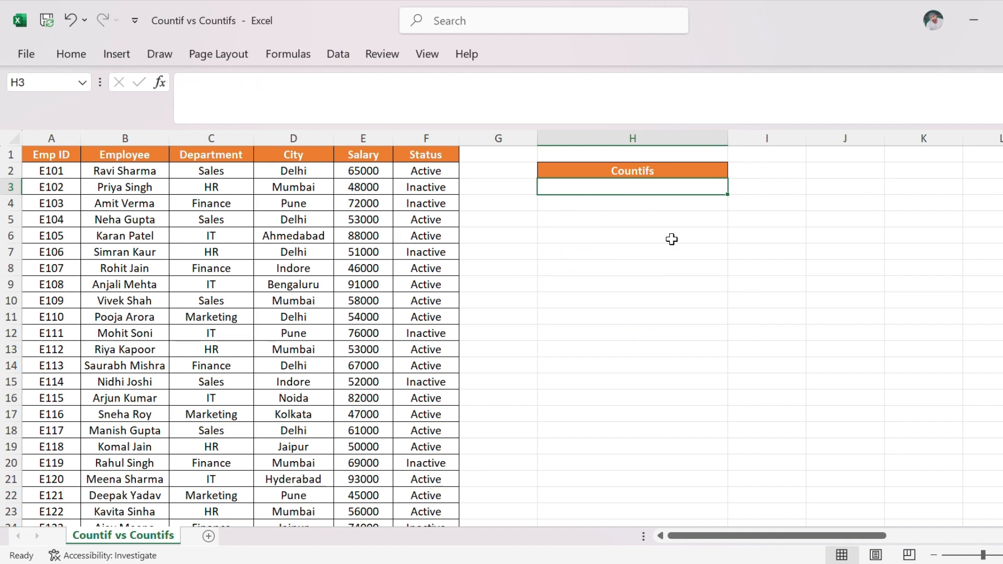
{"action": "type", "text": "=counti"}
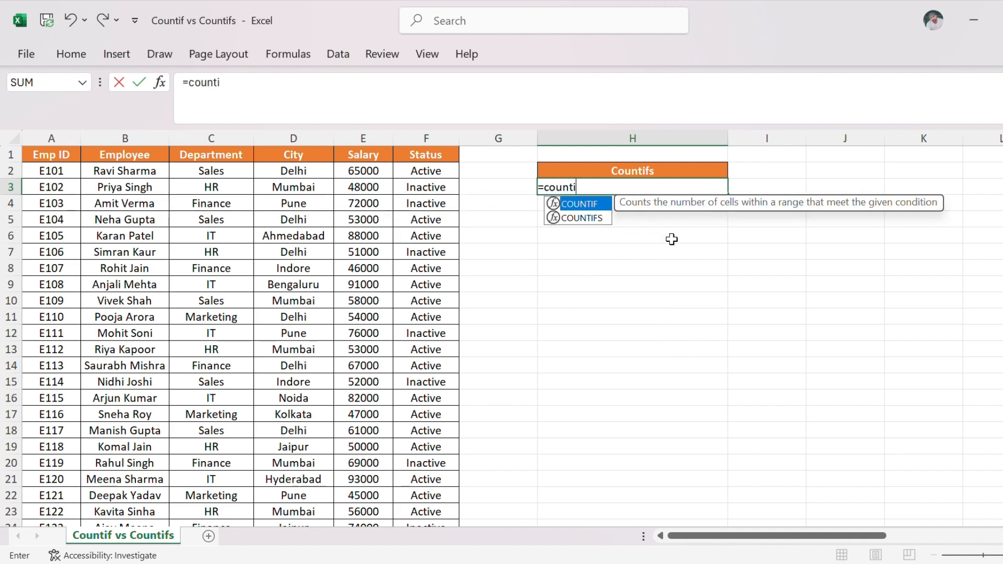
{"action": "type", "text": "fs"}
{"action": "key", "text": "Tab"}
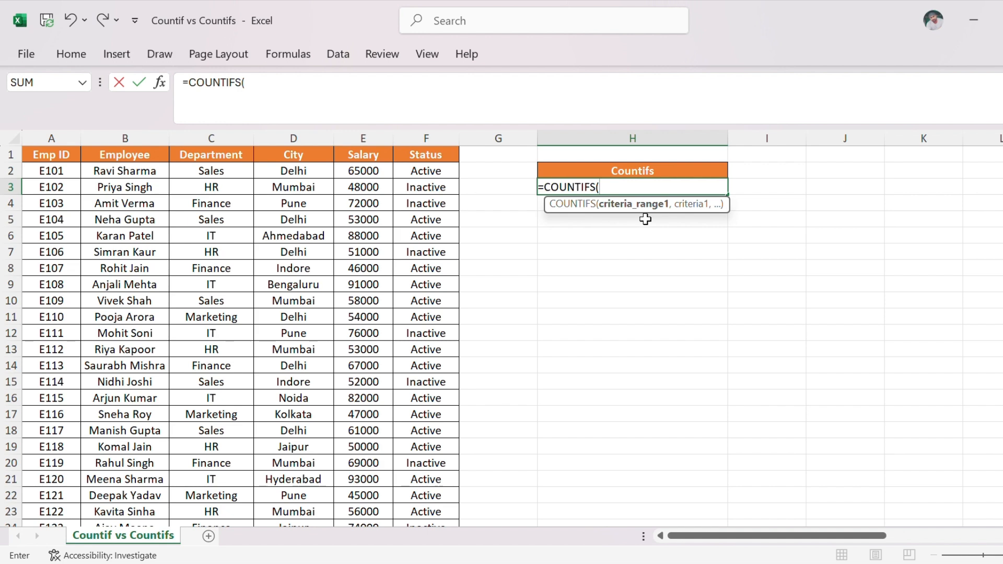
{"action": "left_click", "coordinate": [216, 138]}
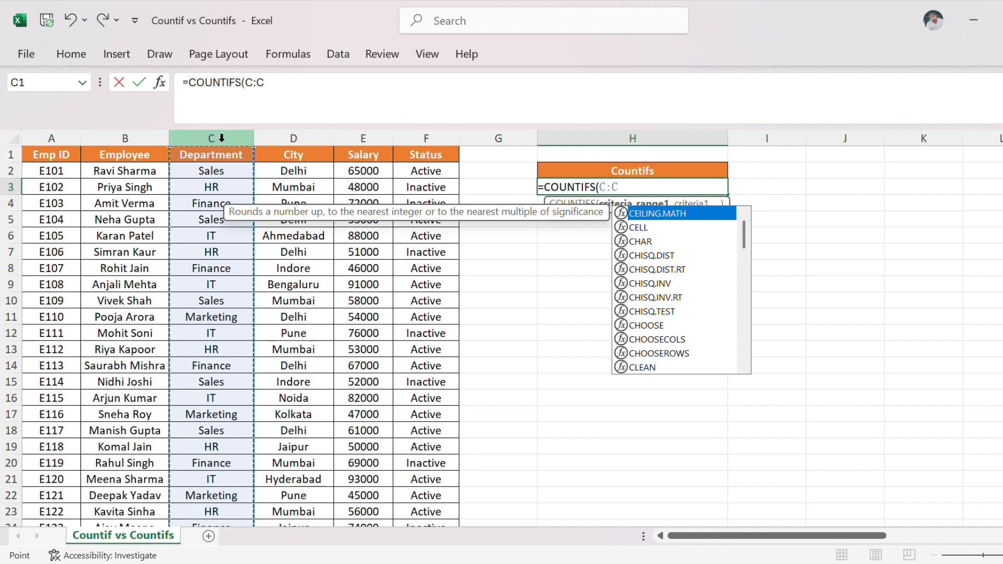
{"action": "type", "text": ","}
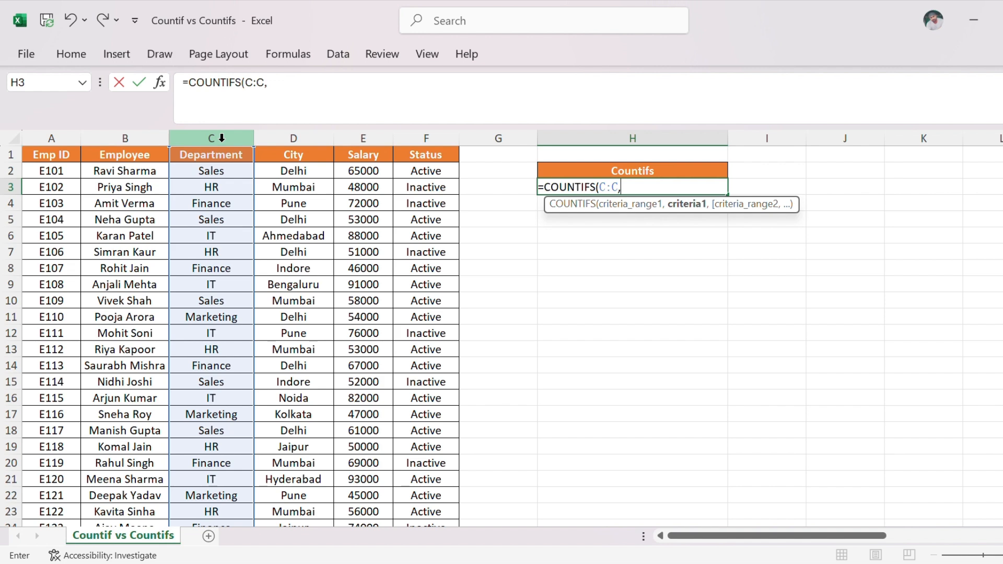
{"action": "type", "text": "\"HR\","}
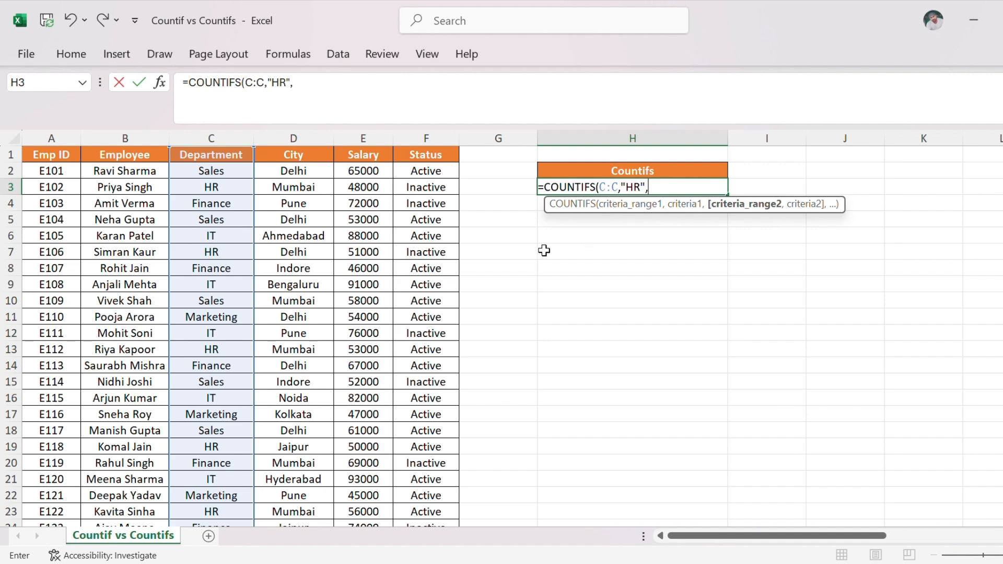
Add the second condition D:D,"Mumbai" for the city to the COUNTIFS formula.
{"action": "left_click", "coordinate": [301, 136]}
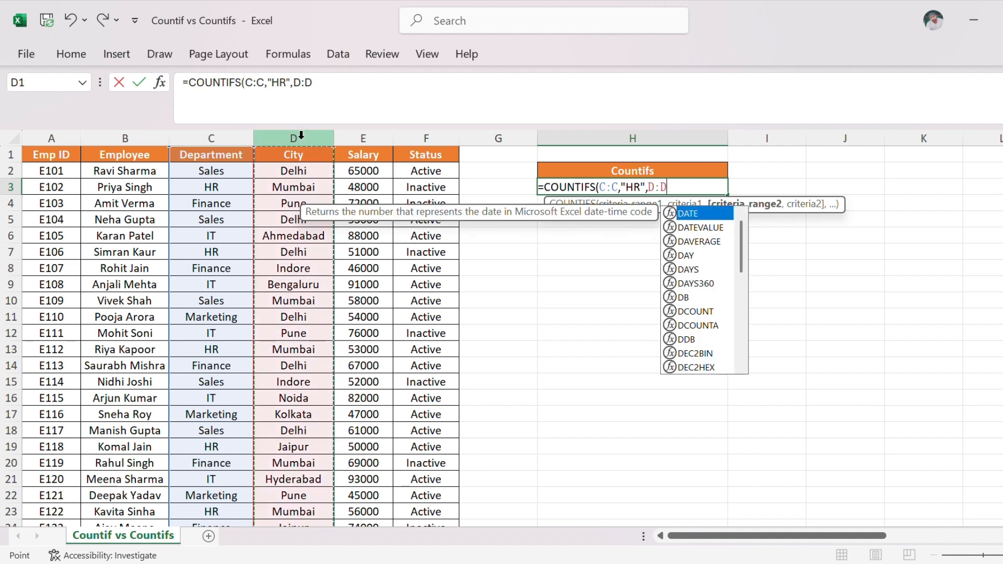
{"action": "type", "text": ","}
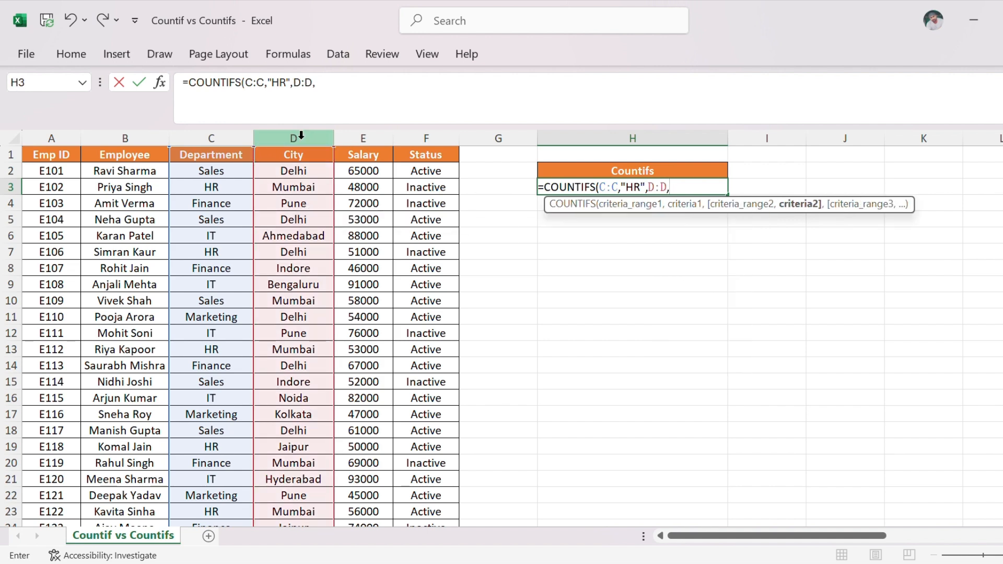
{"action": "type", "text": "\"Mumbai\","}
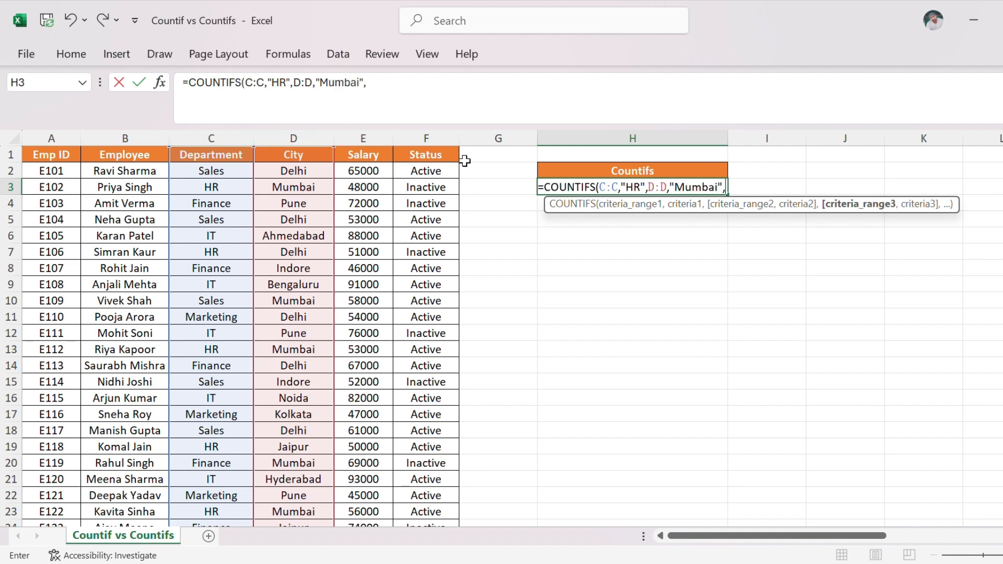
Add the third condition E:E,">50000" for the salary and commit the COUNTIFS formula in H3.
{"action": "left_click", "coordinate": [377, 139]}
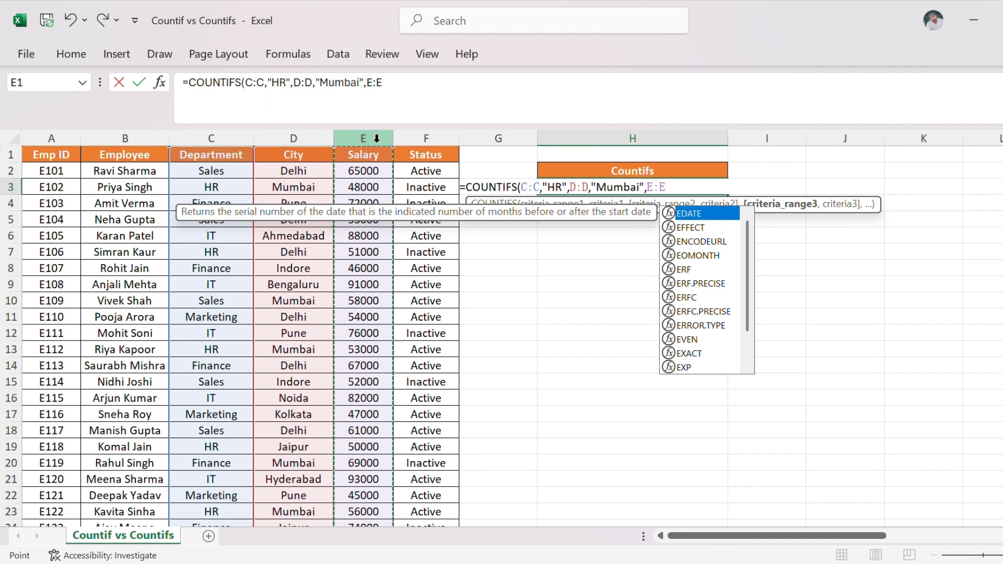
{"action": "type", "text": ","}
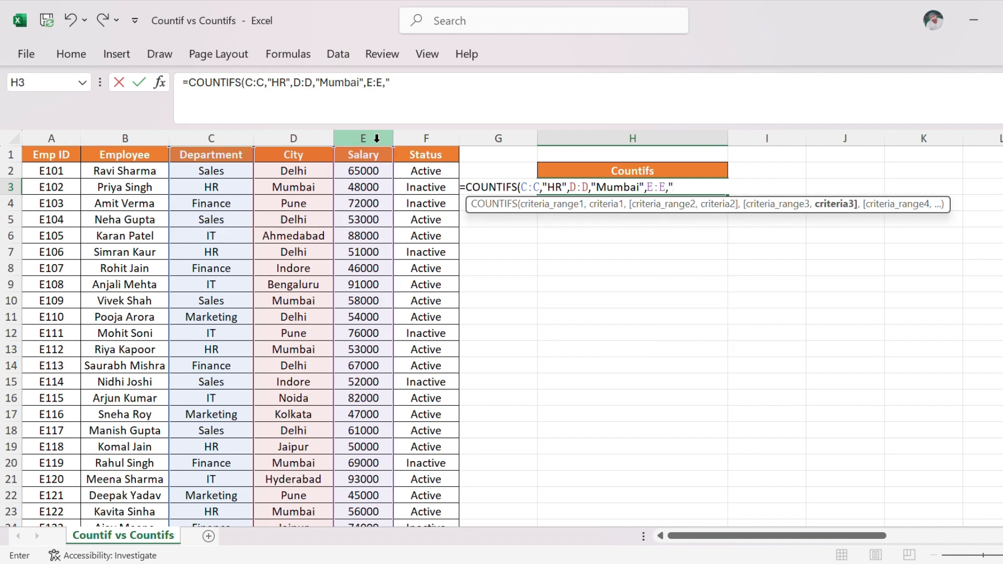
{"action": "type", "text": "\">50000\")"}
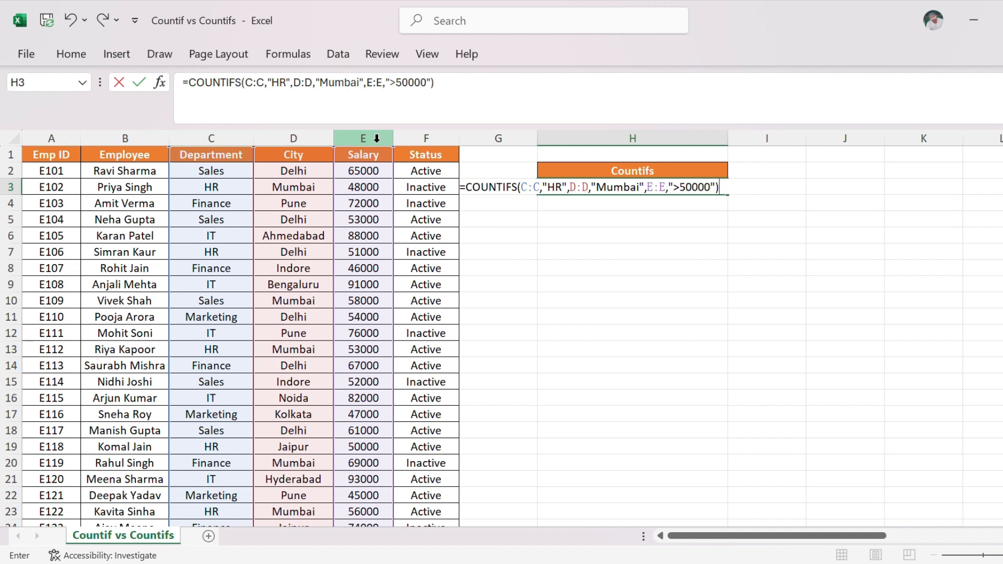
{"action": "key", "text": "Return"}
{"action": "key", "text": "Up"}
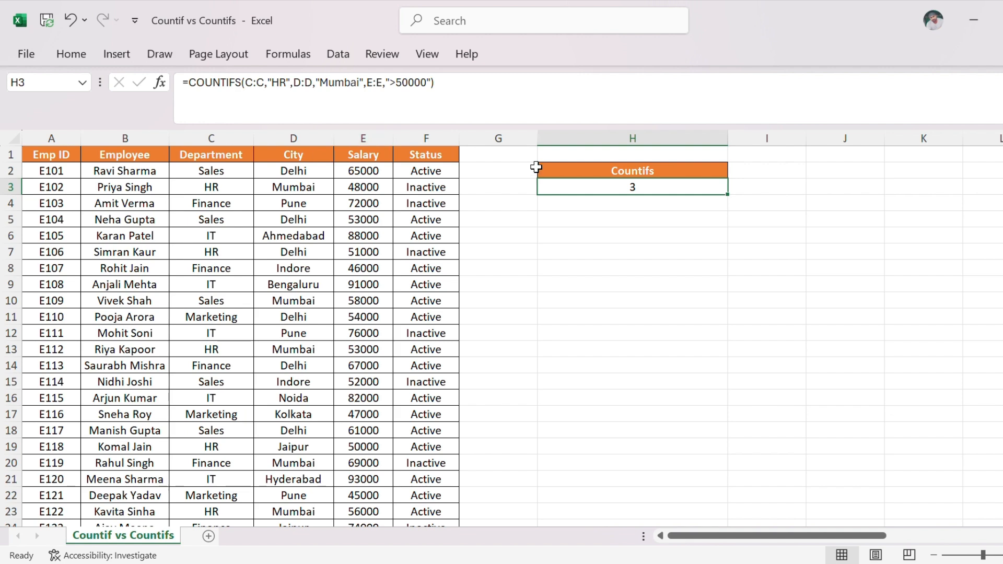